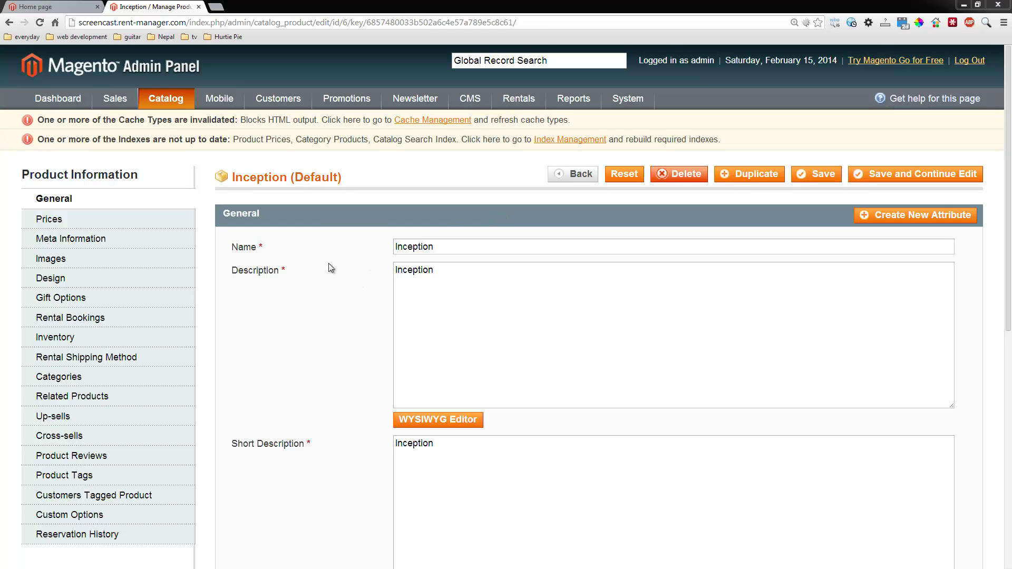
pyautogui.moveTo(467, 275); pyautogui.dragTo(314, 264)
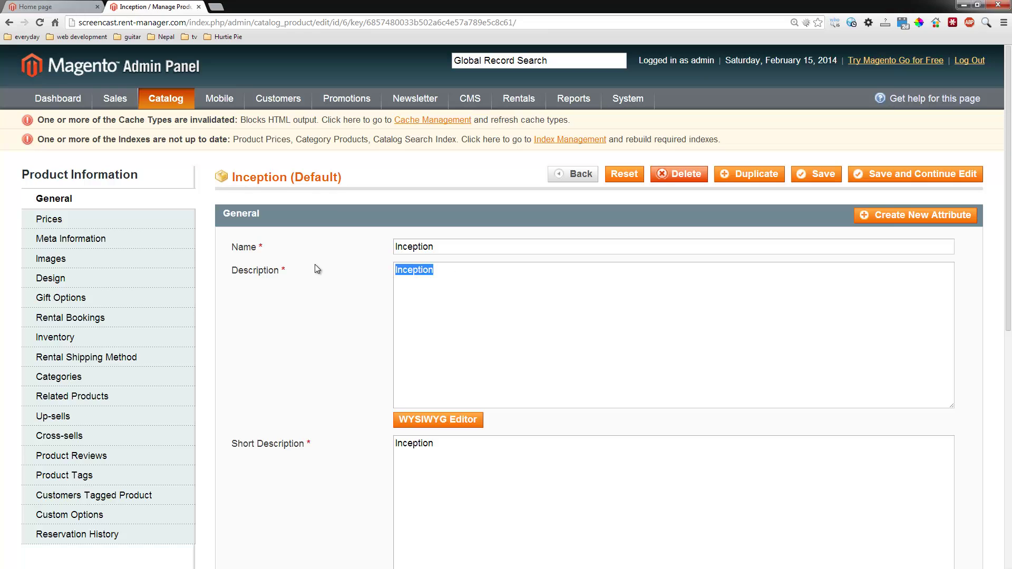
pyautogui.scroll(-3, 315, 264)
pyautogui.scroll(-1, 369, 337)
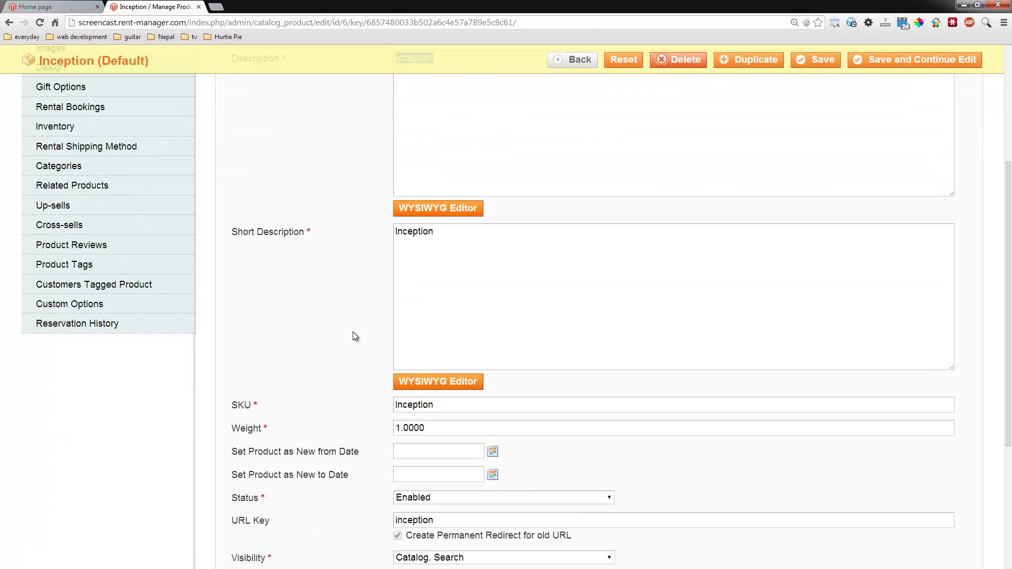
pyautogui.click(484, 243)
pyautogui.scroll(-2, 558, 278)
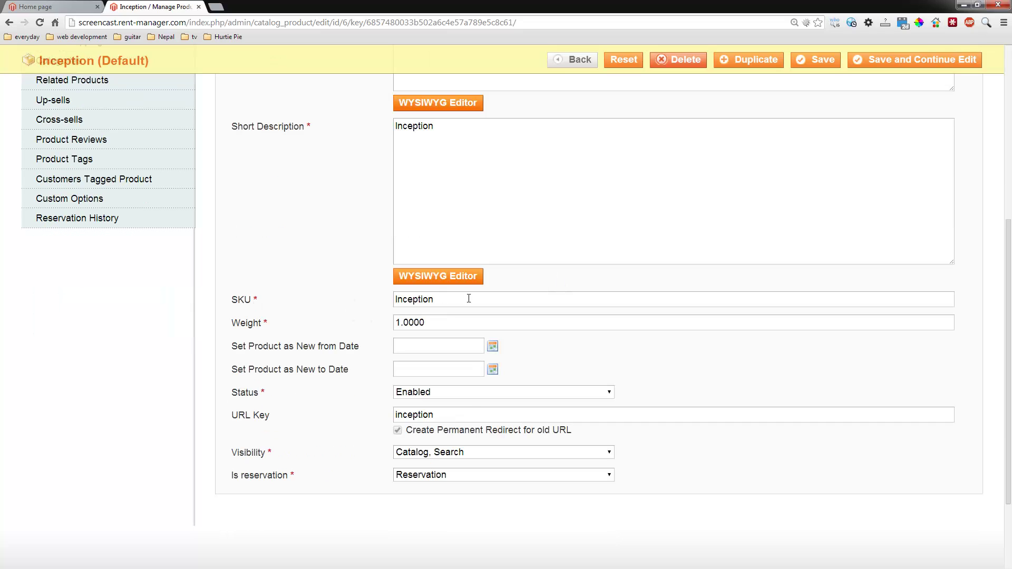
pyautogui.scroll(6, 377, 292)
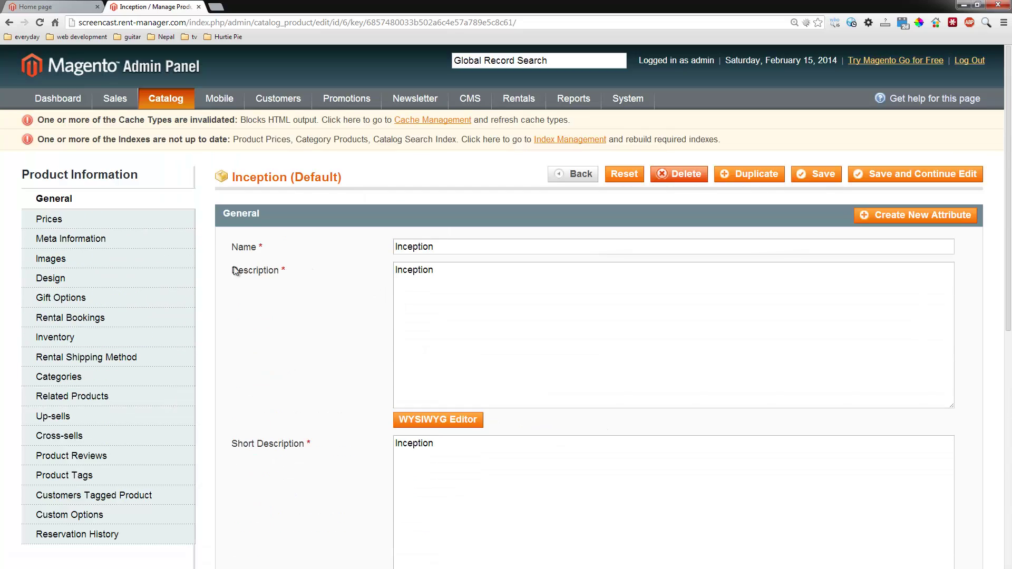
# Step: In the Inventory settings, delete the two old serial number rows and add two blank rows
pyautogui.click(100, 337)
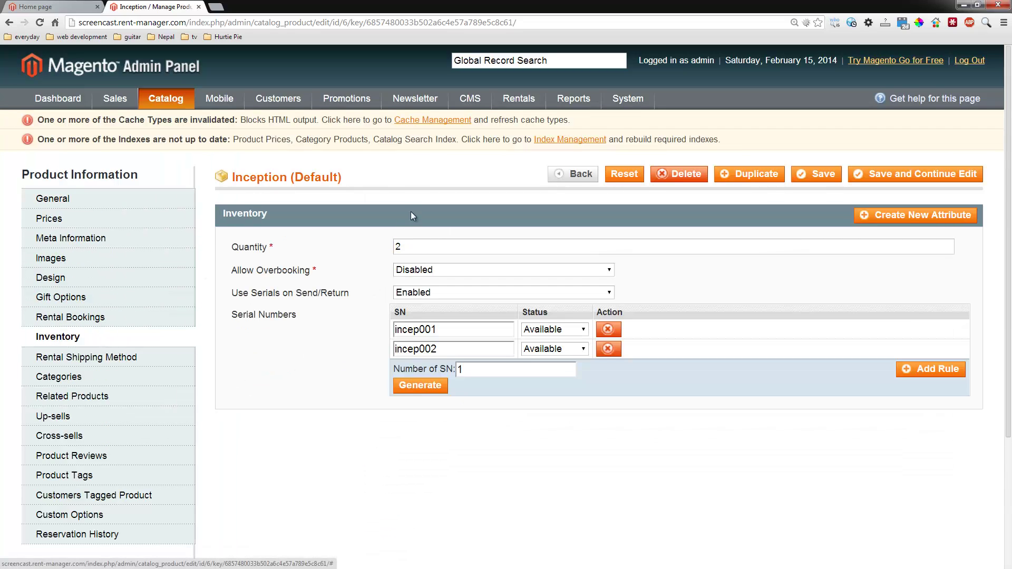
pyautogui.click(416, 243)
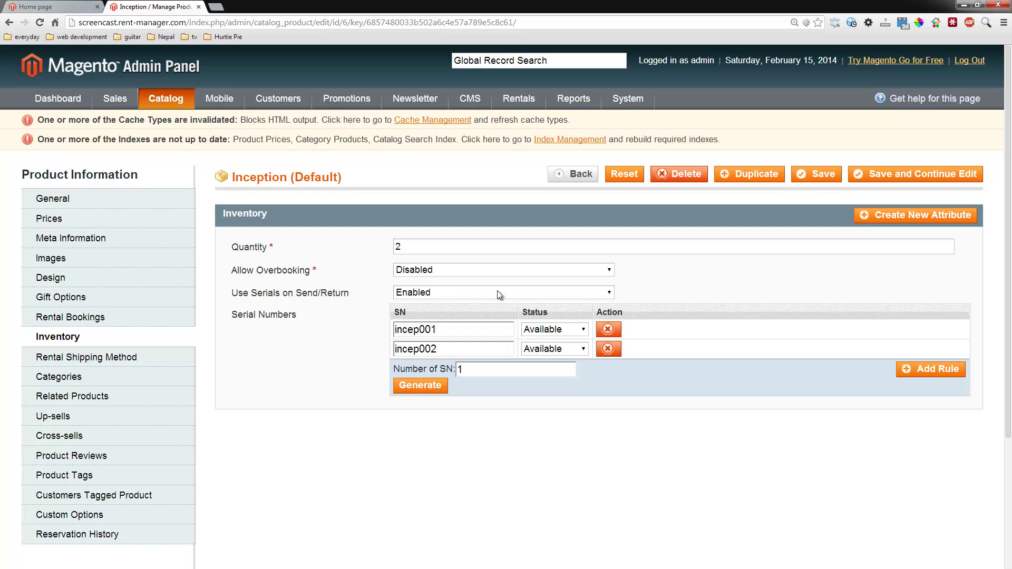
pyautogui.click(609, 348)
pyautogui.click(608, 329)
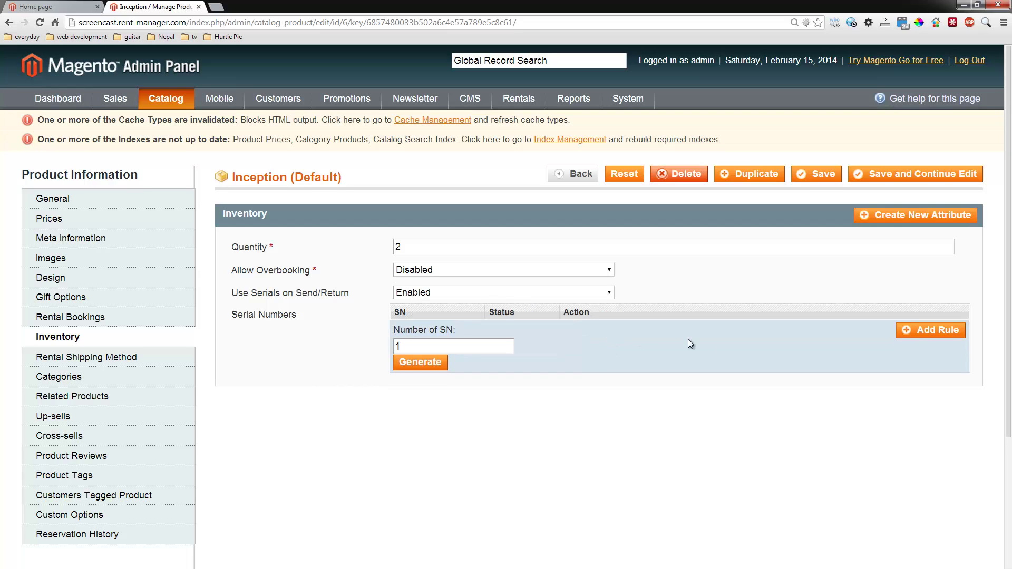
pyautogui.click(920, 332)
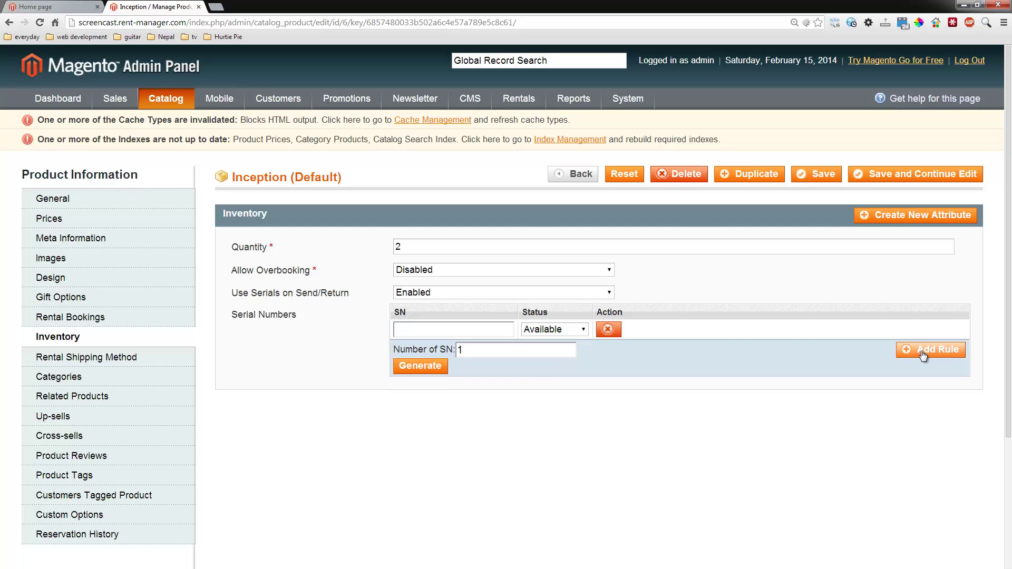
pyautogui.click(927, 349)
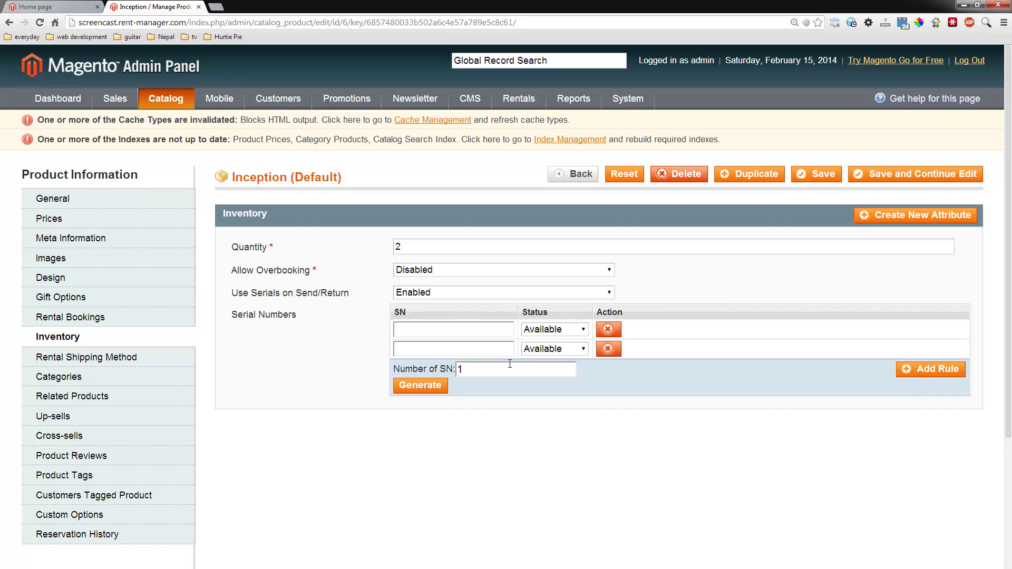
# Step: Fill the new rows with serials INCEP001 and INCEP002, then switch to DYMO Label
pyautogui.click(488, 327)
pyautogui.write('iNCEP001')
pyautogui.click(490, 352)
pyautogui.write('INCEP002')
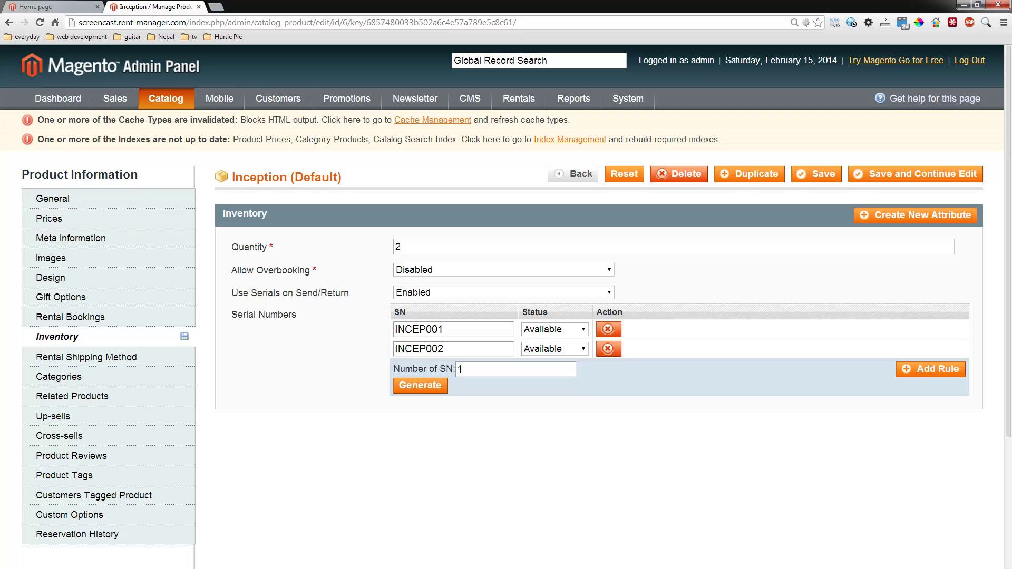
pyautogui.hotkey('alt', 'Tab')
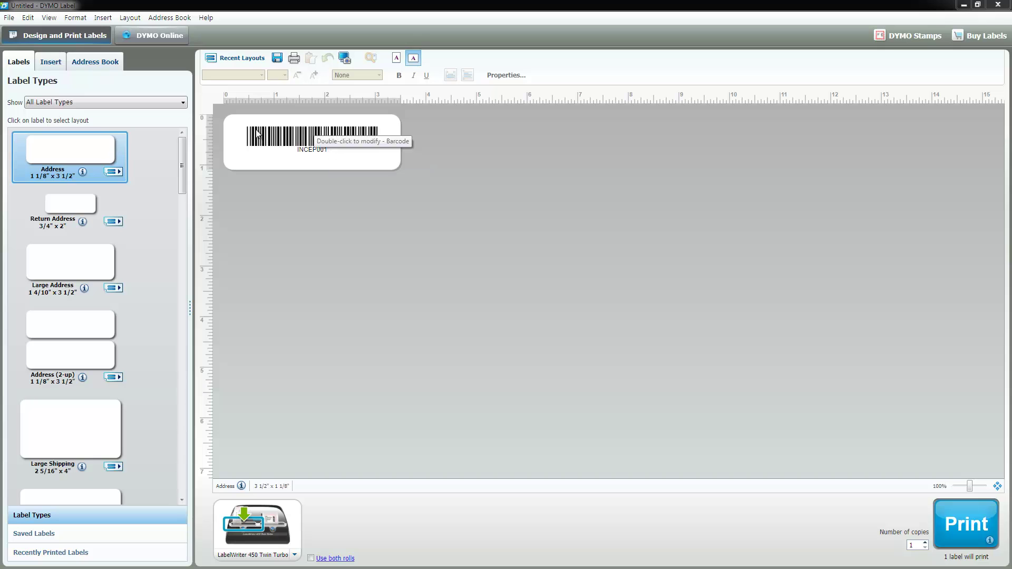
# Step: Show the available layouts for the Address label type
pyautogui.click(63, 153)
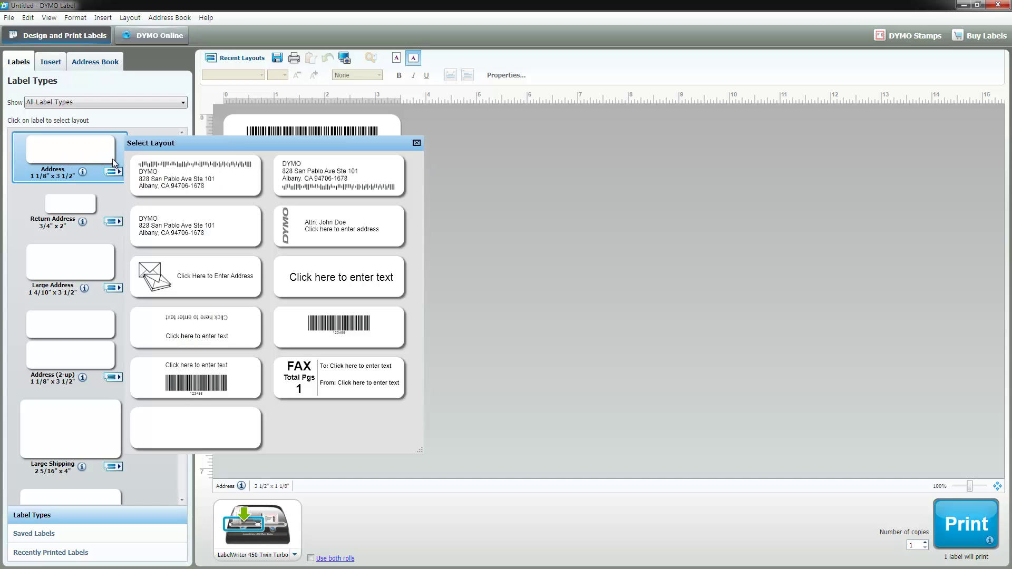
# Step: Apply the simple barcode address layout, saving the previous label as Address Simple Barcode.label
pyautogui.click(314, 325)
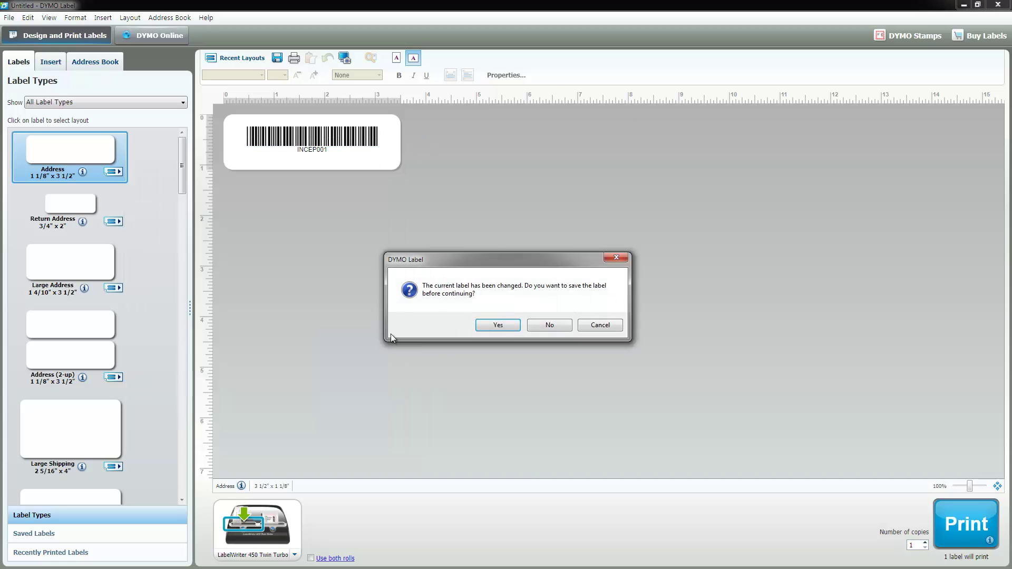
pyautogui.click(477, 320)
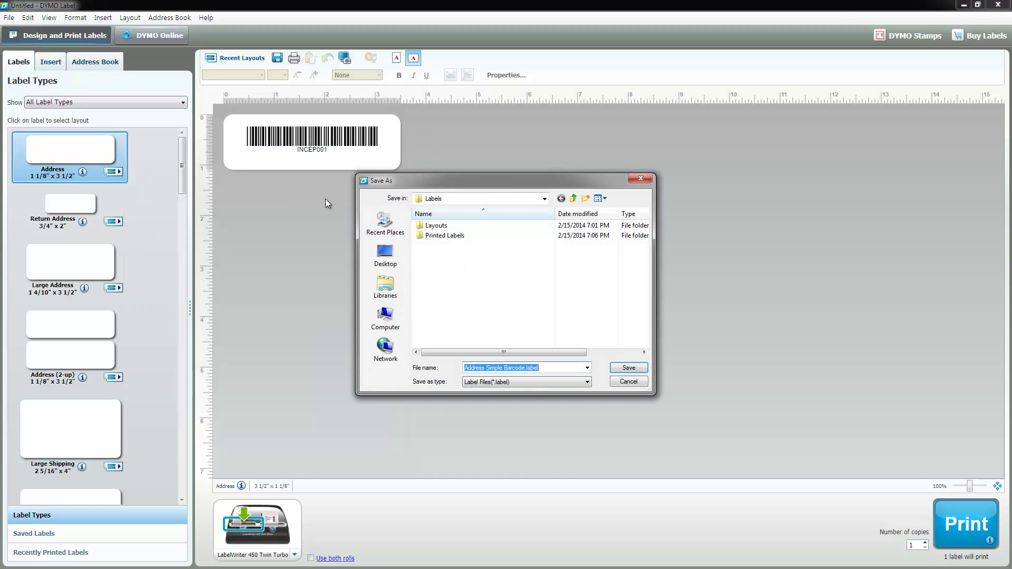
pyautogui.click(628, 367)
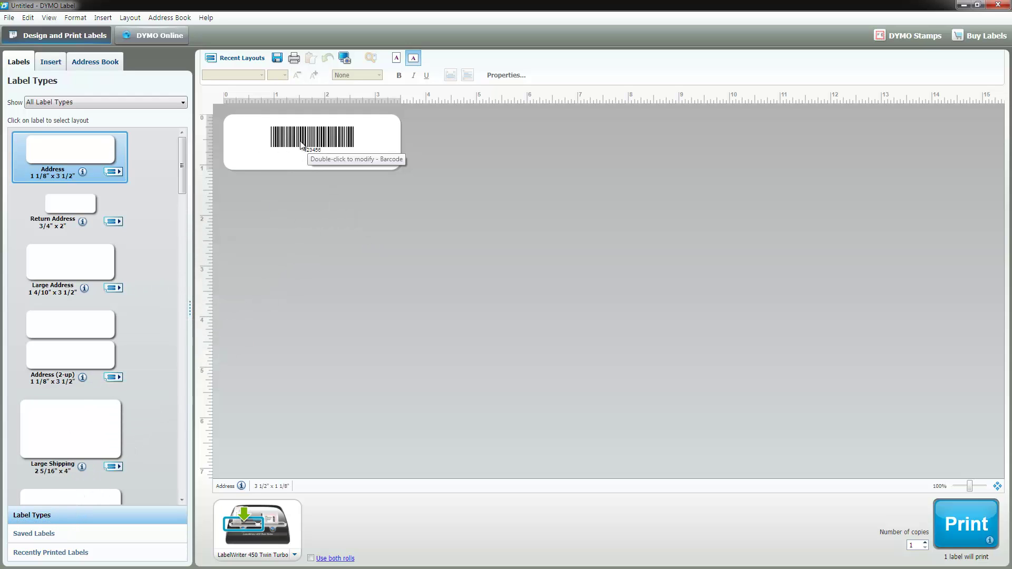
# Step: Replace the barcode data 123456 with INCEP001 in the barcode's properties
pyautogui.click(317, 140)
pyautogui.rightClick(320, 139)
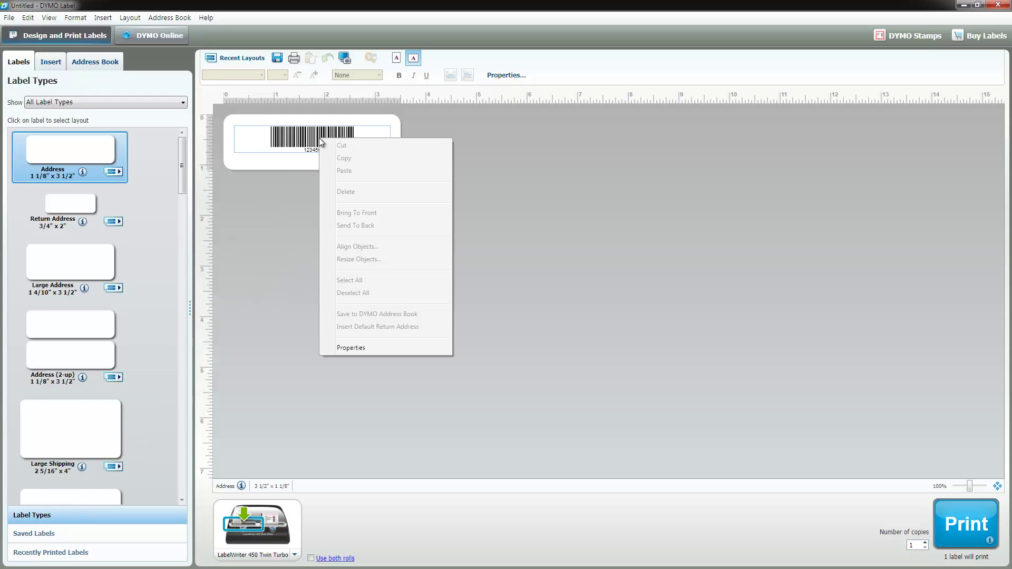
pyautogui.click(364, 348)
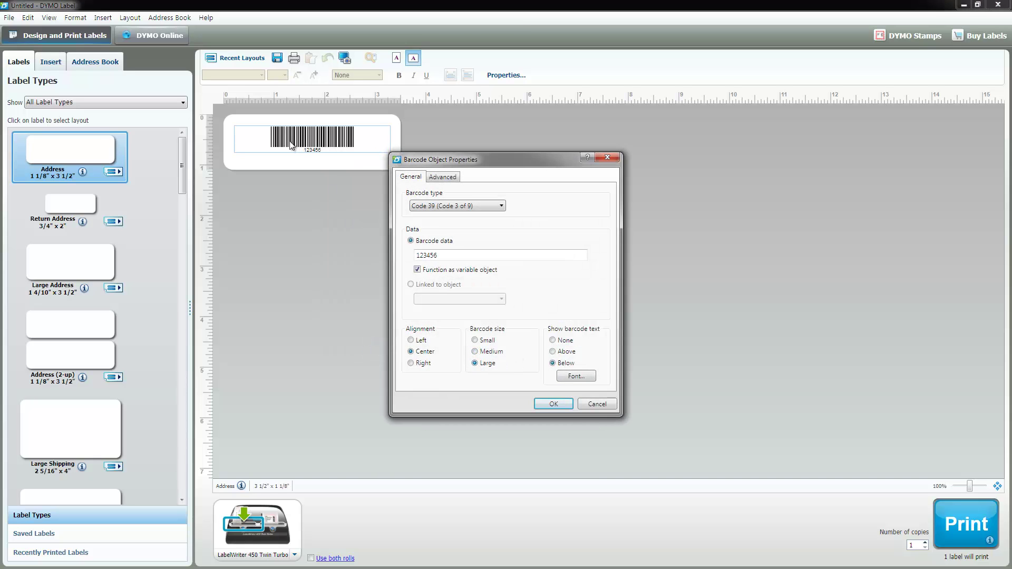
pyautogui.doubleClick(445, 255)
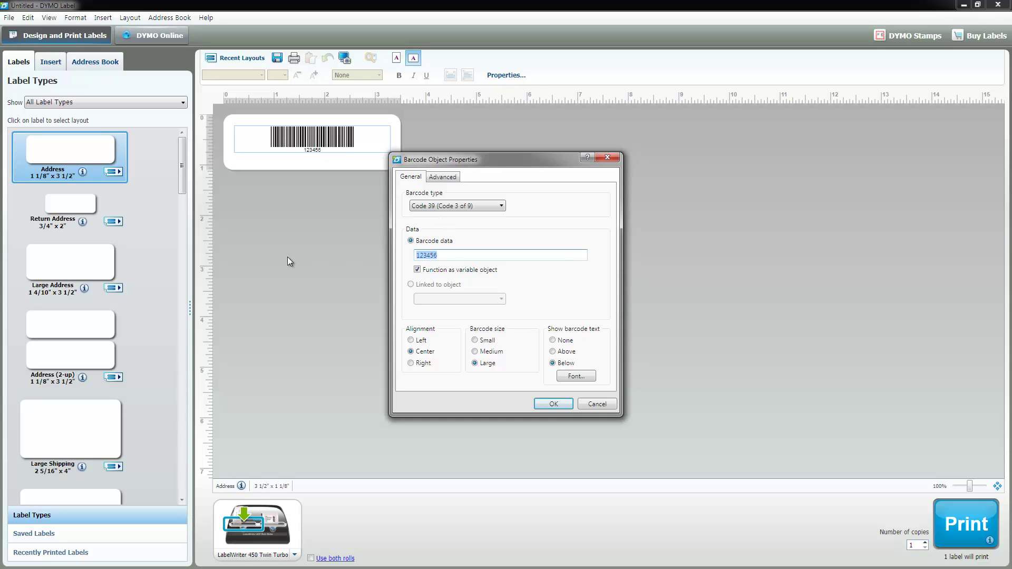
pyautogui.write('INCEP001')
pyautogui.click(549, 404)
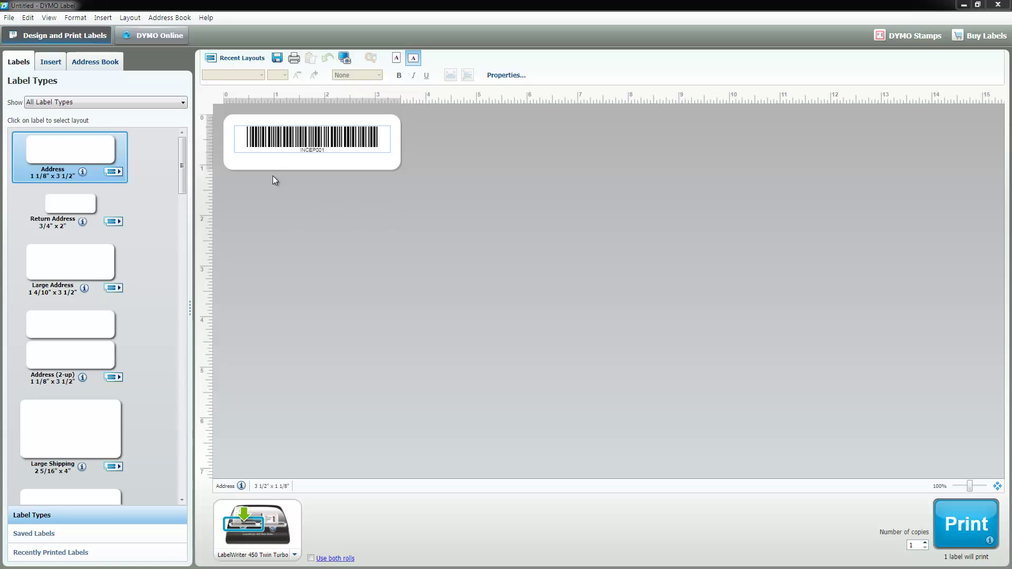
# Step: Browse the File menu's Import Data and Print options for the INCEP001 label
pyautogui.click(11, 18)
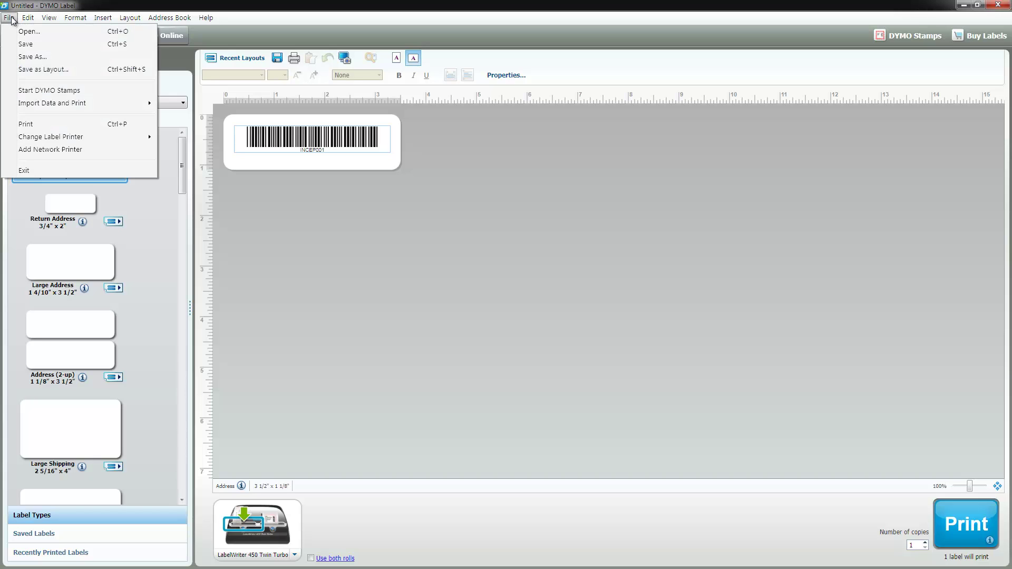
pyautogui.click(11, 18)
pyautogui.click(28, 17)
pyautogui.moveTo(9, 17)
pyautogui.moveTo(55, 107)
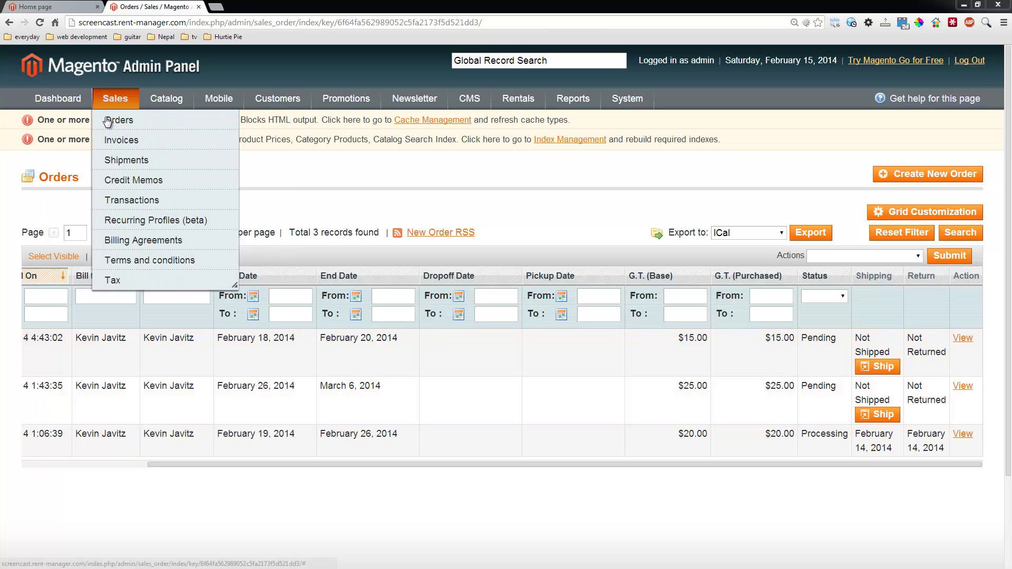
# Step: Start a shipment for order #100000003 and bring the Inception item to ship into view
pyautogui.click(883, 367)
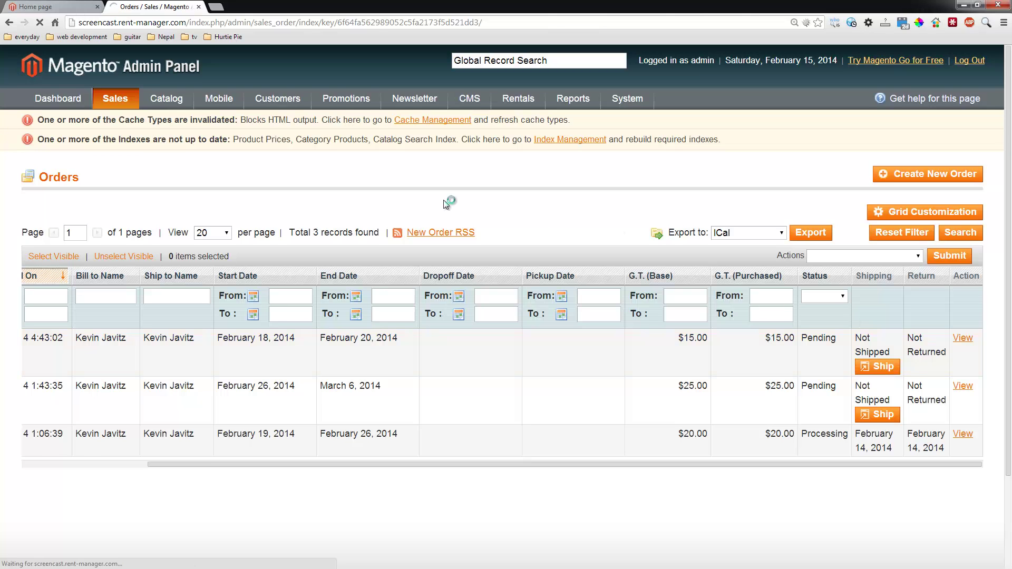
pyautogui.scroll(3, 688, 318)
pyautogui.scroll(4, 685, 317)
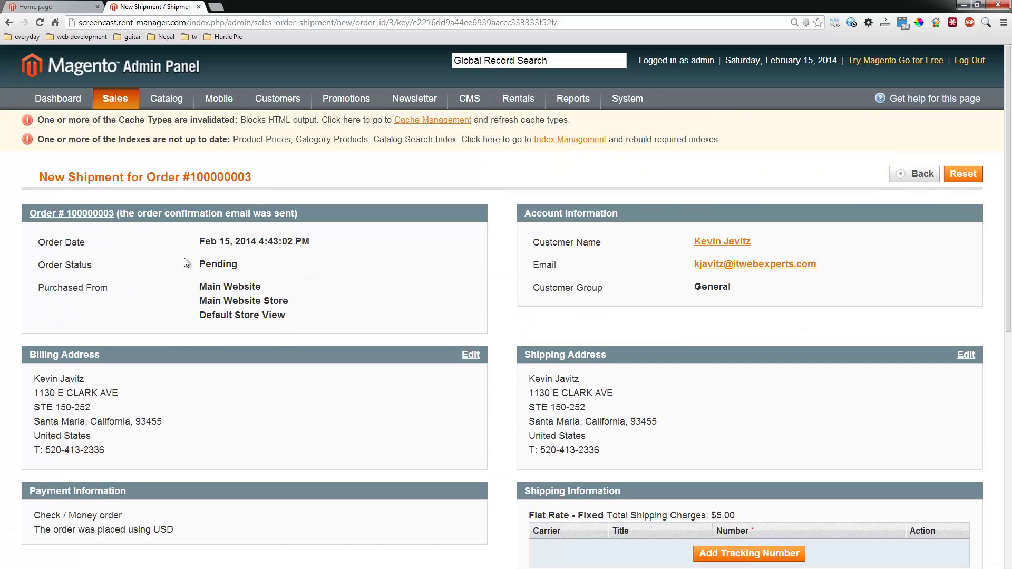
pyautogui.scroll(-8, 564, 277)
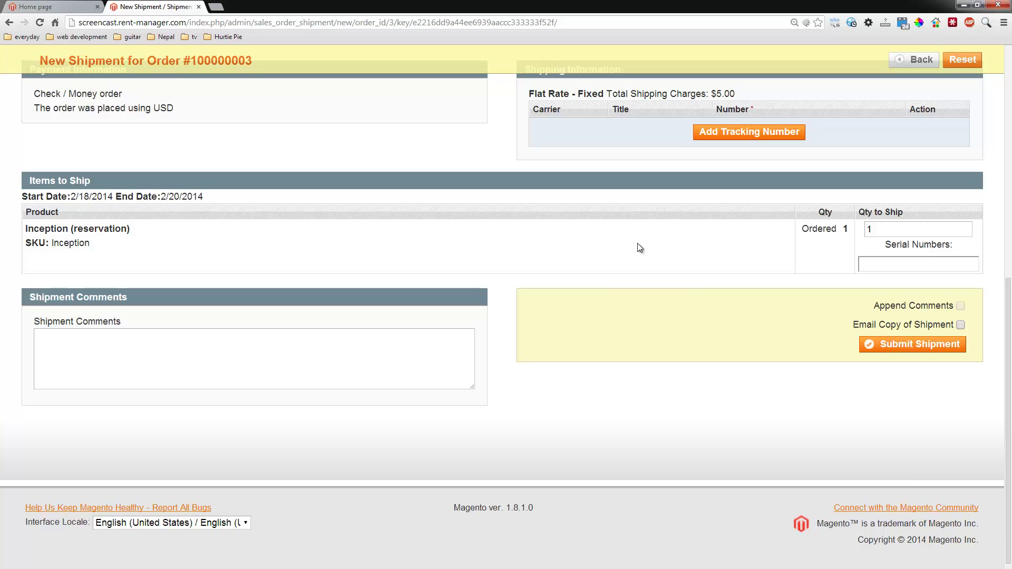
# Step: Enter INCEP001 in the Serial Numbers field for the Inception item
pyautogui.click(928, 263)
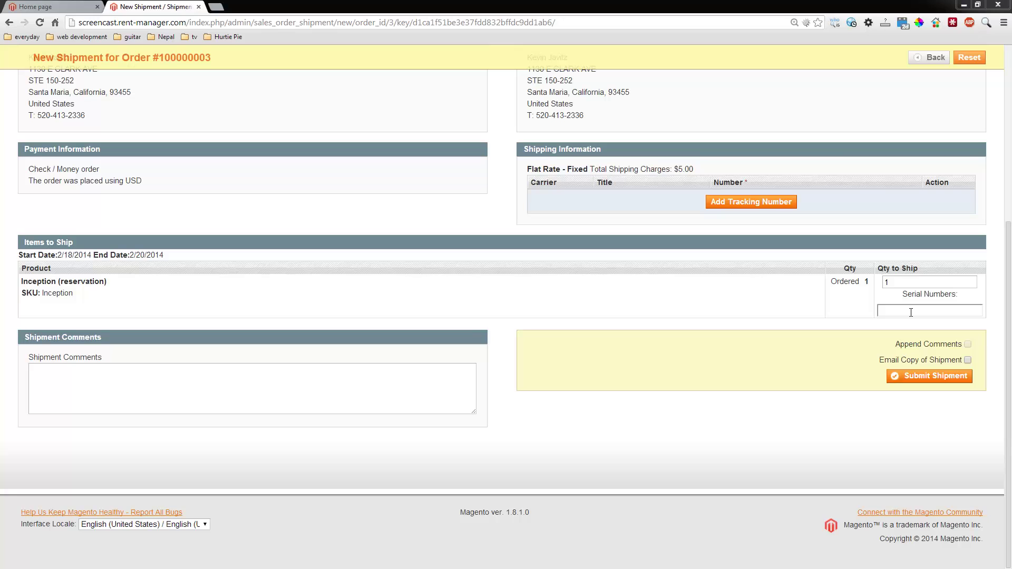
pyautogui.click(910, 312)
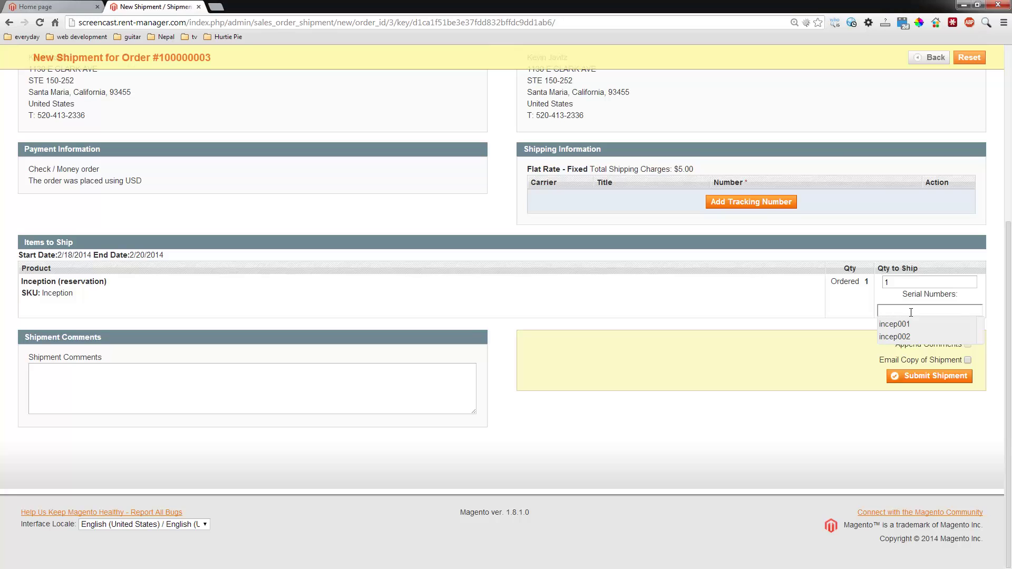
pyautogui.write('INCEP001')
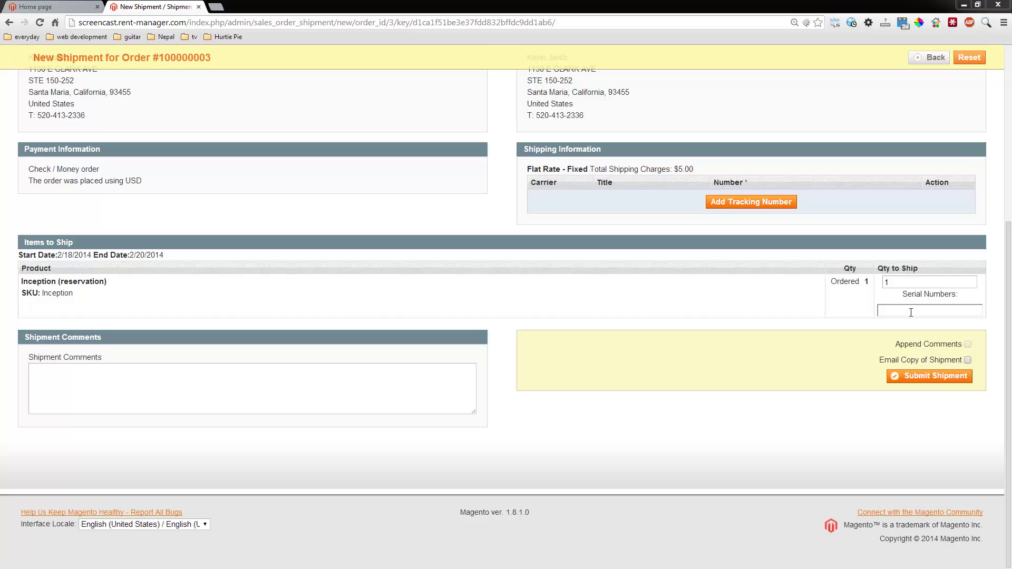
pyautogui.click(911, 313)
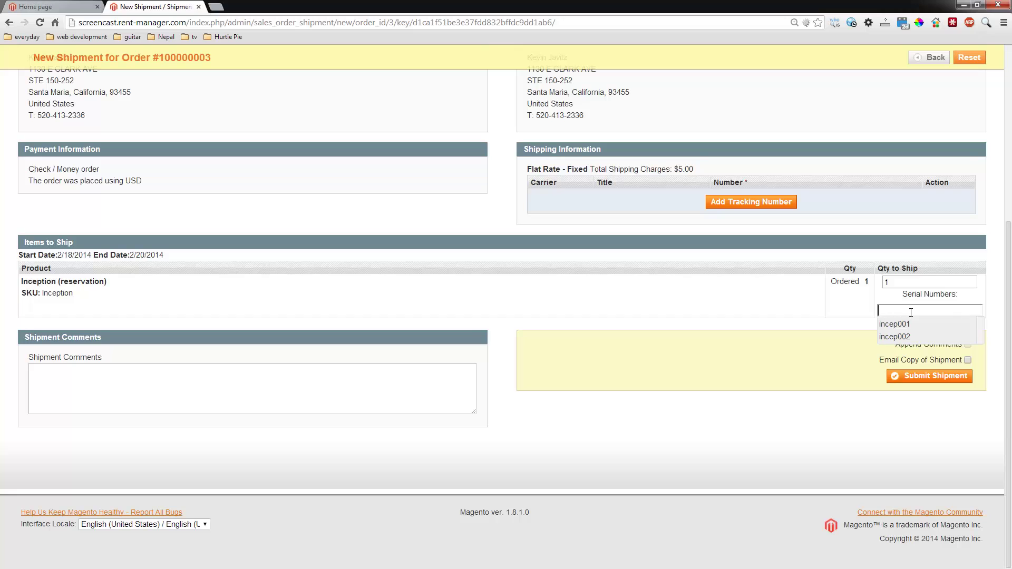
pyautogui.write('INCEP001')
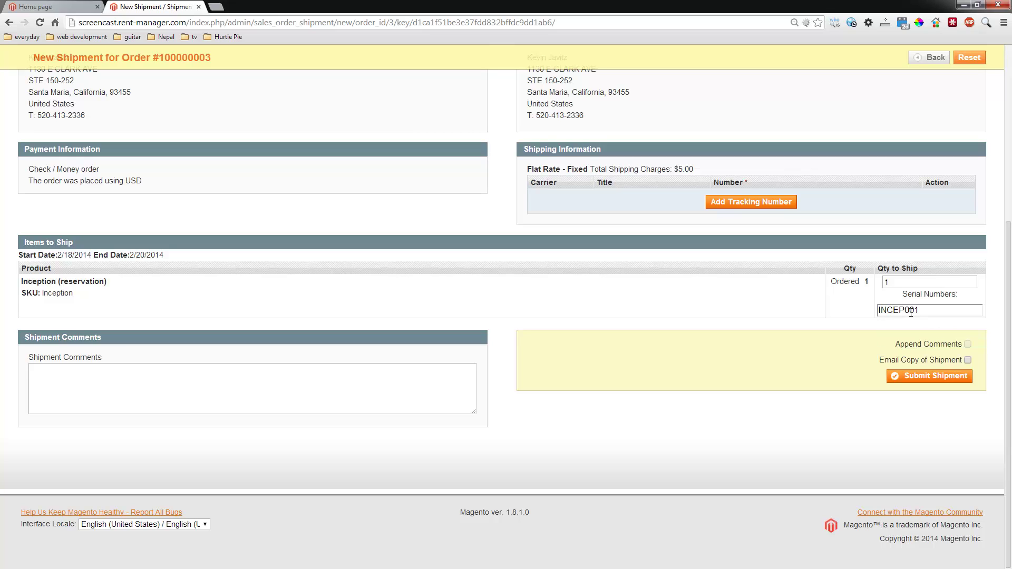